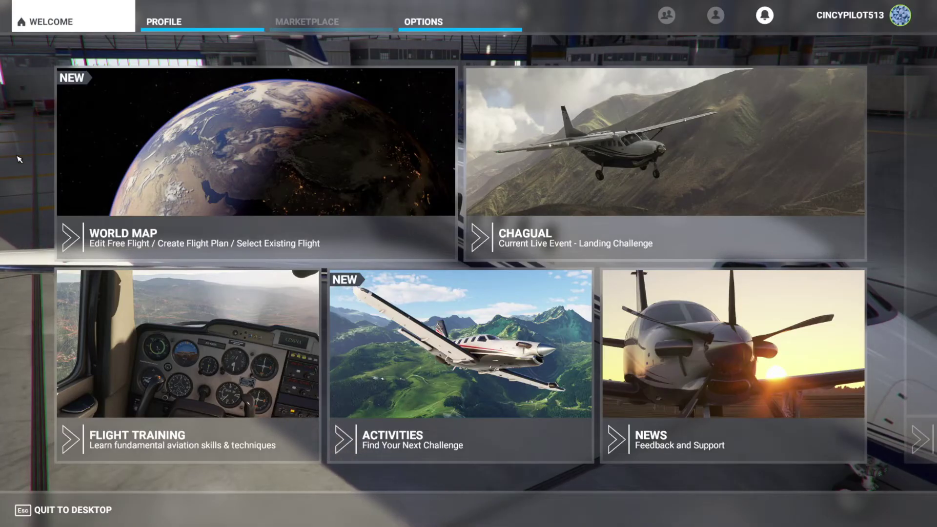
Show the Bravo Throttle Quadrant's control bindings in Options > Controls, with all categories collapsed.
left_click(424, 30)
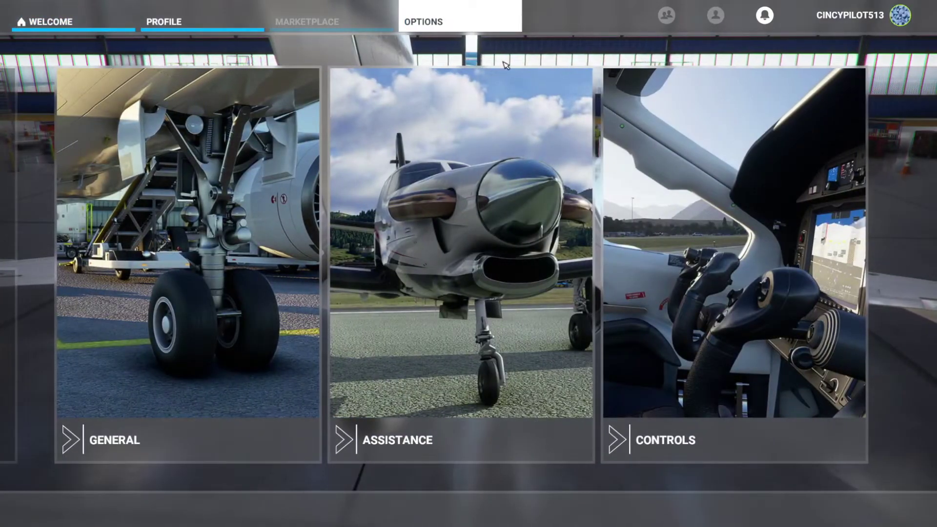
left_click(647, 219)
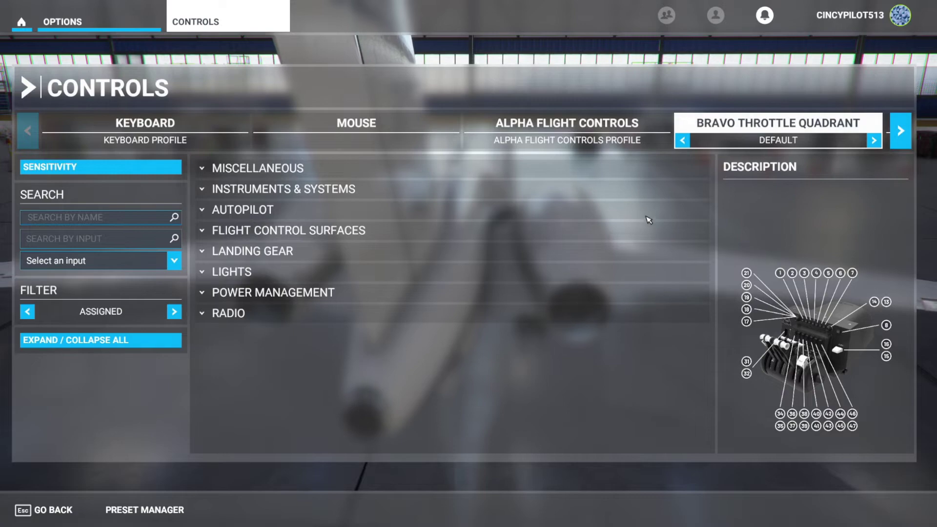
left_click(610, 126)
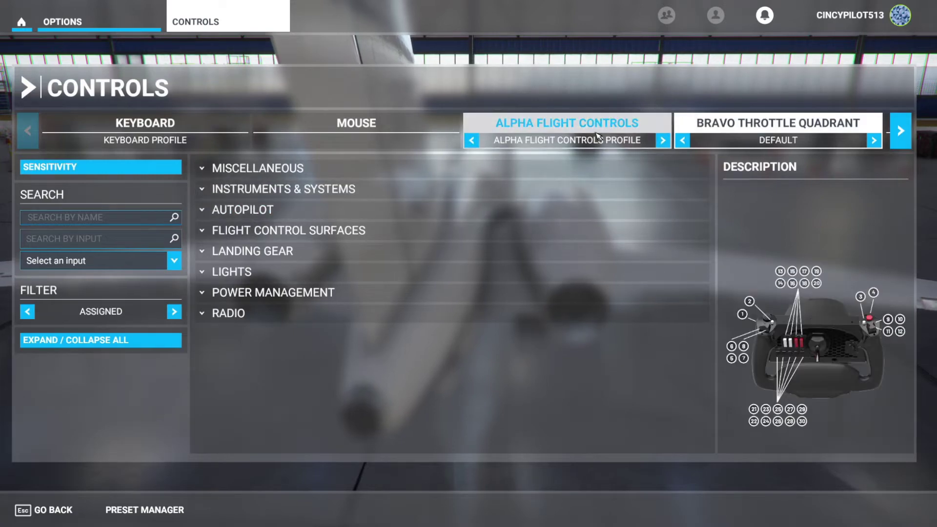
left_click(713, 126)
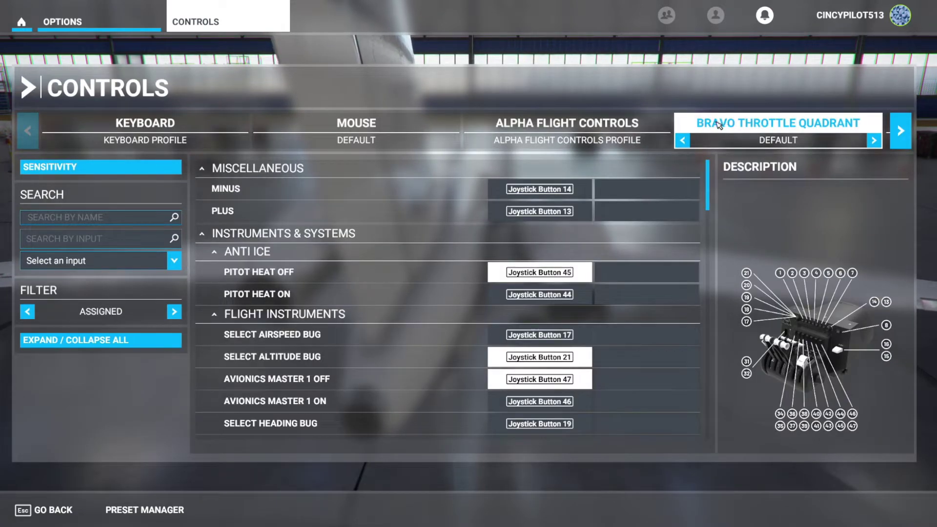
left_click(94, 337)
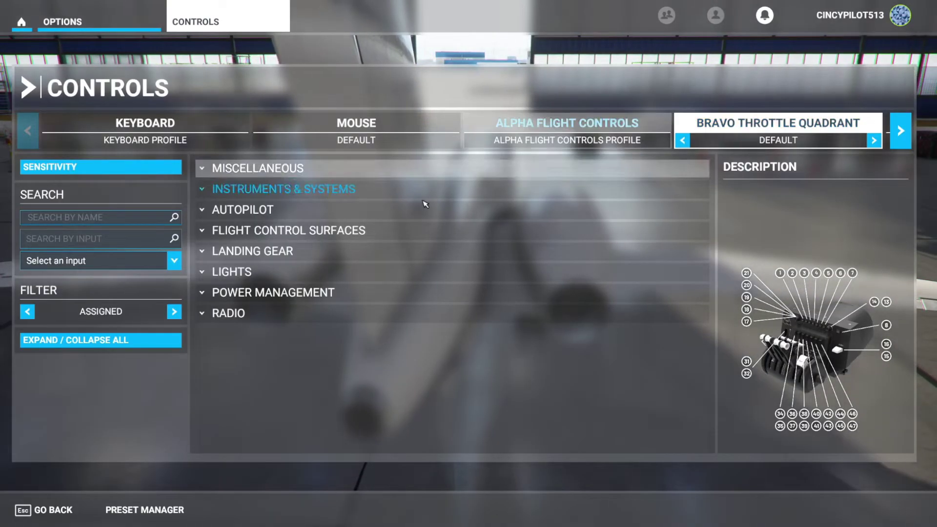
Clear the Power Management > Throttle 1 Axis binding and save as new profile 'Commercial - 2 Engine'.
left_click(209, 294)
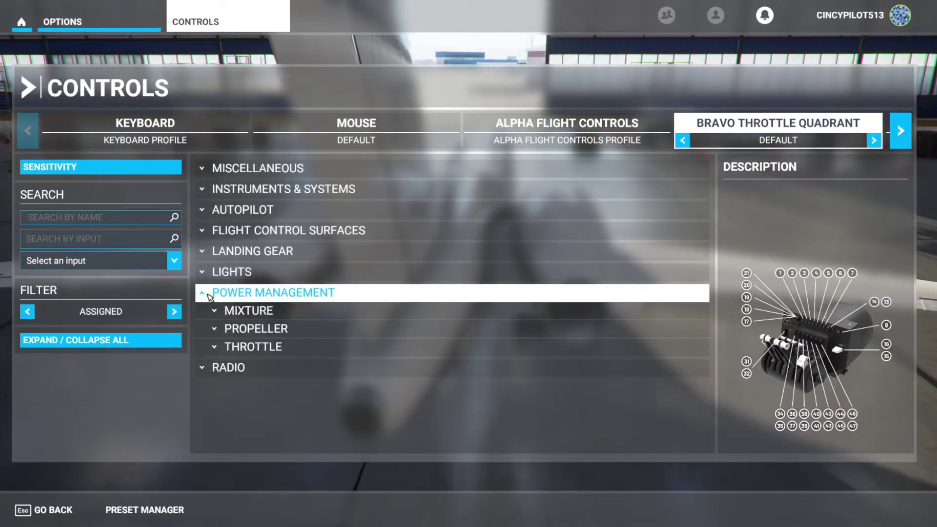
left_click(216, 351)
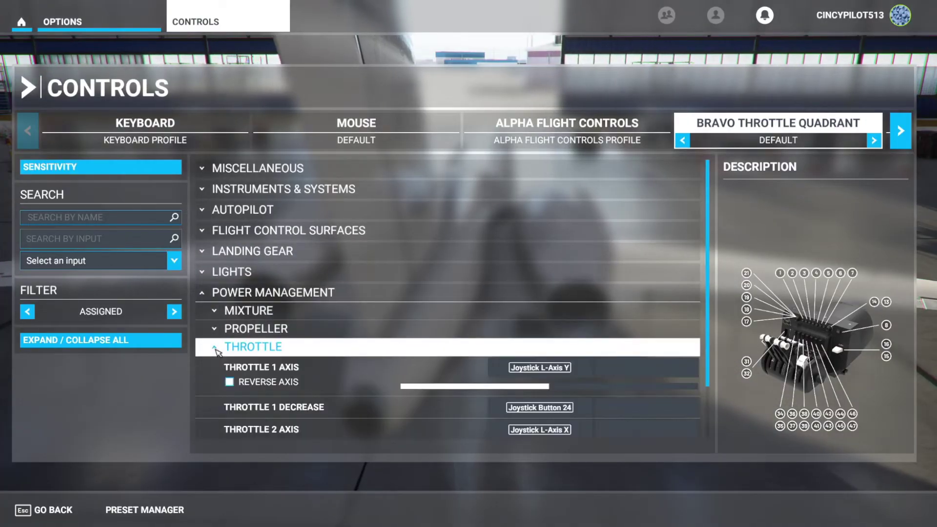
left_click(525, 368)
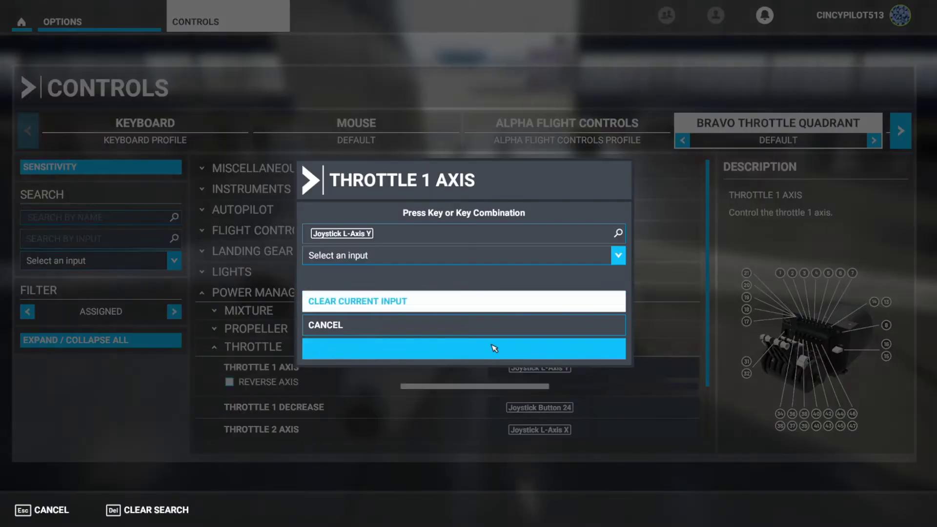
left_click(418, 306)
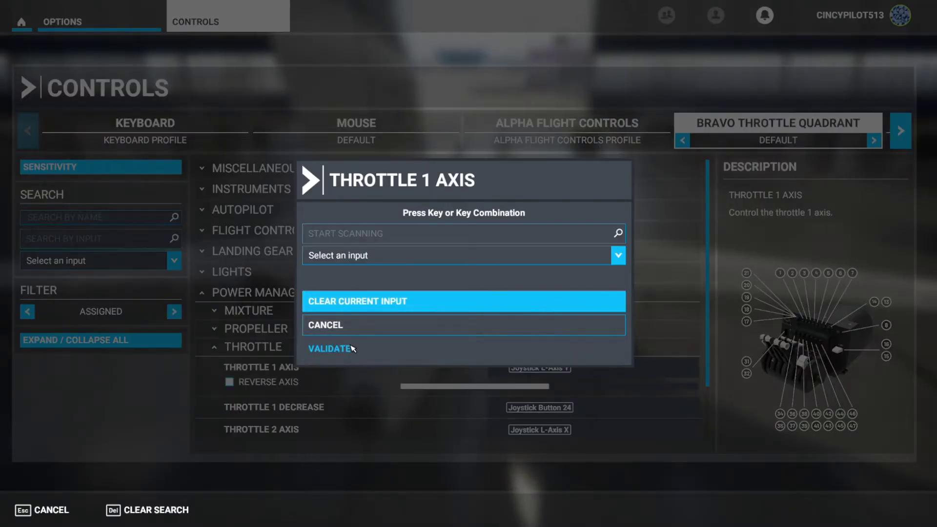
left_click(352, 349)
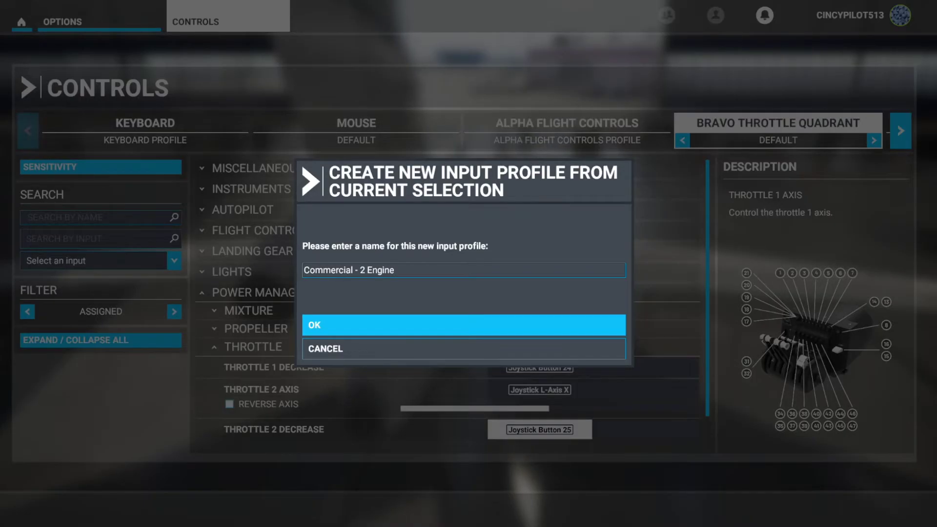
left_click(393, 324)
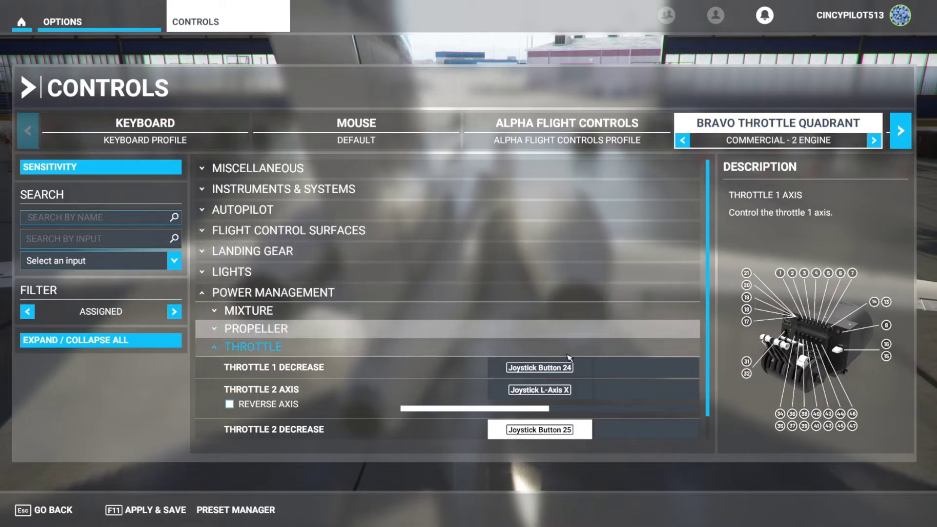
left_click(561, 373)
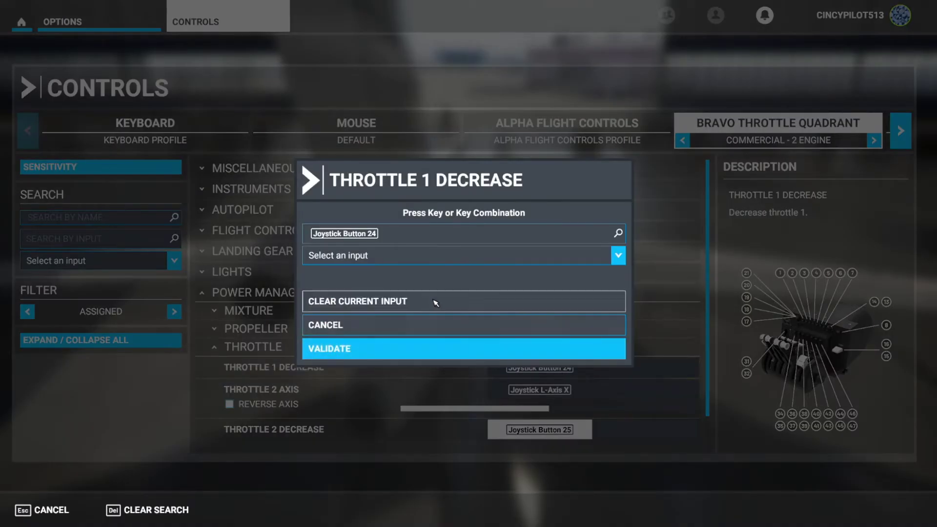
Clear the Throttle 1 Decrease, Throttle 2 Axis and Throttle 2 Decrease bindings.
left_click(432, 301)
left_click(361, 349)
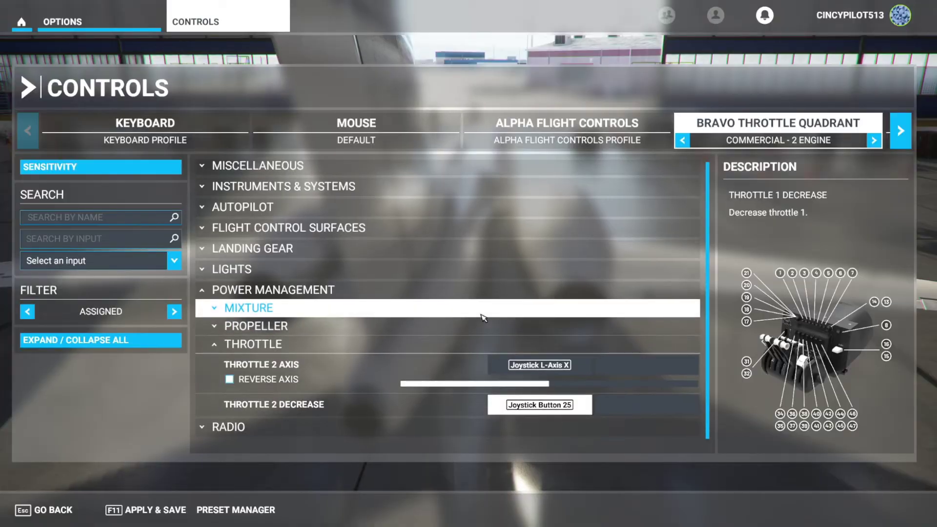
left_click(539, 367)
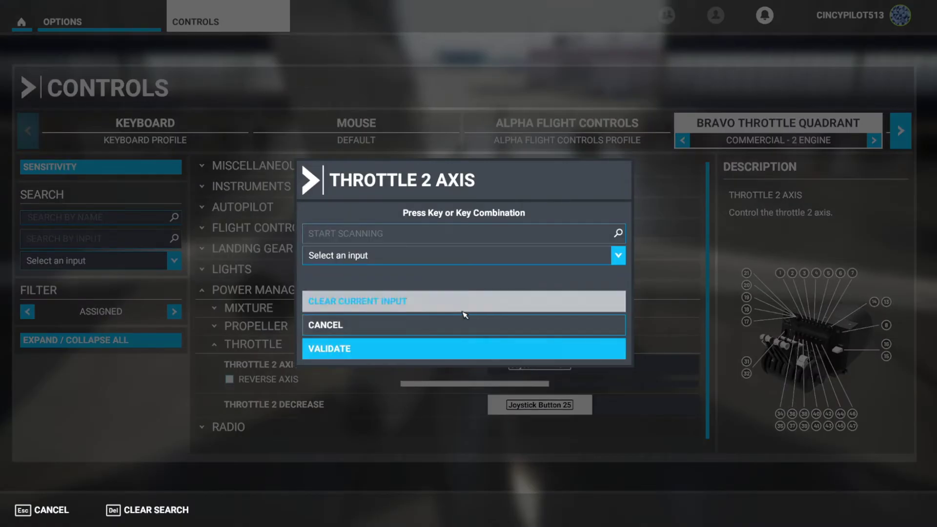
left_click(397, 350)
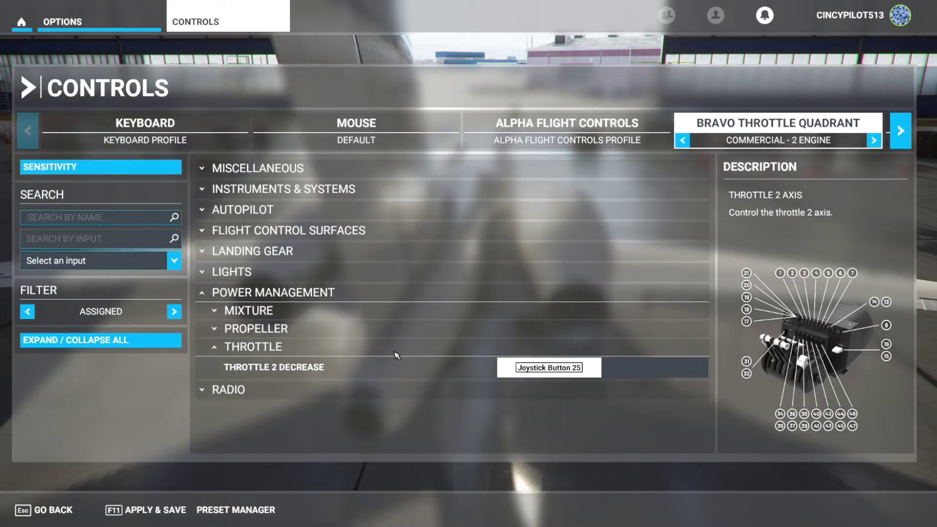
left_click(516, 370)
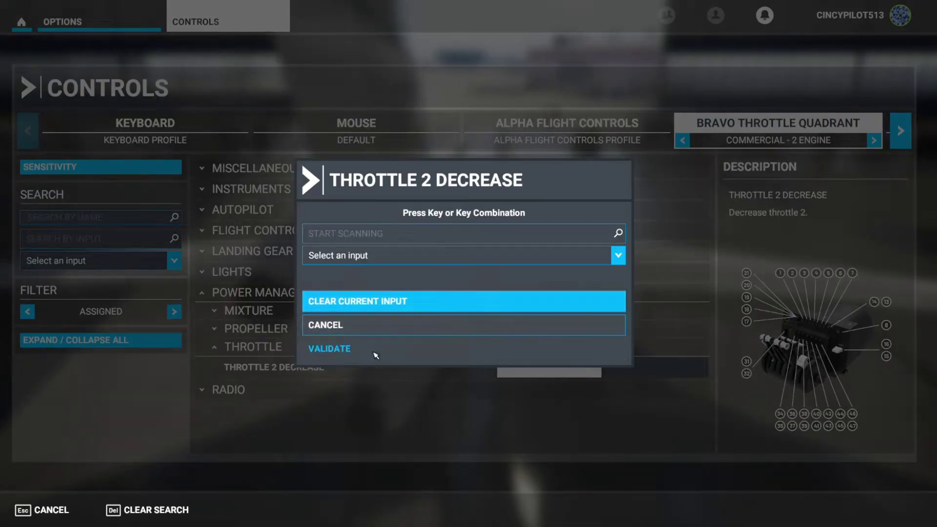
left_click(376, 355)
Clear the Propeller 1 Axis and Propeller 2 Axis bindings.
left_click(219, 334)
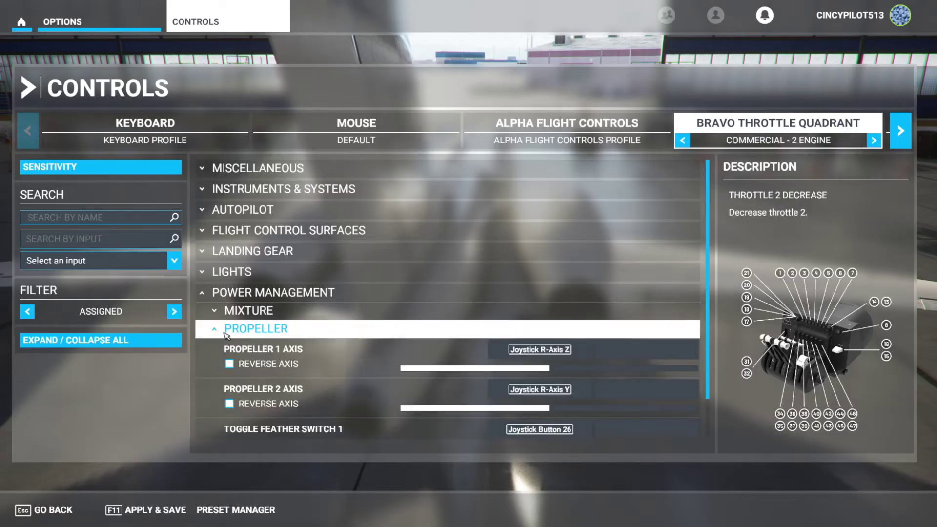
left_click(539, 349)
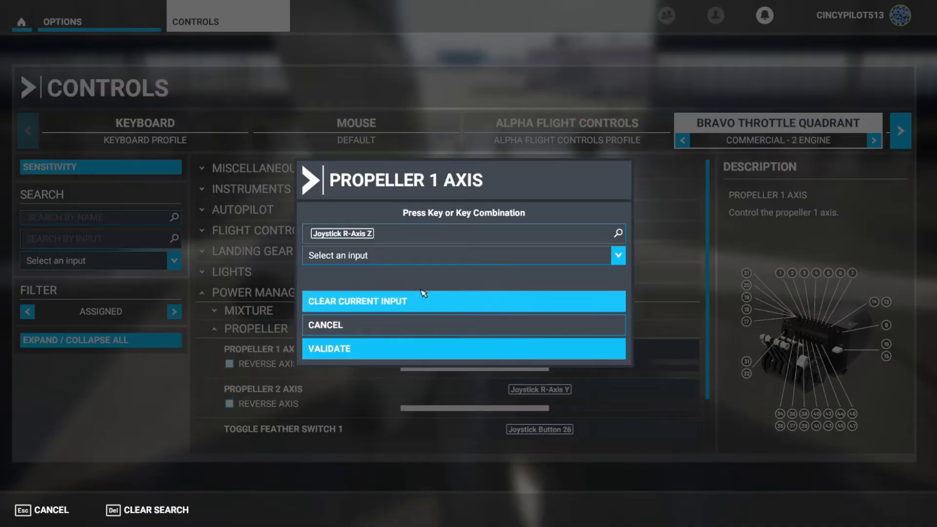
left_click(379, 350)
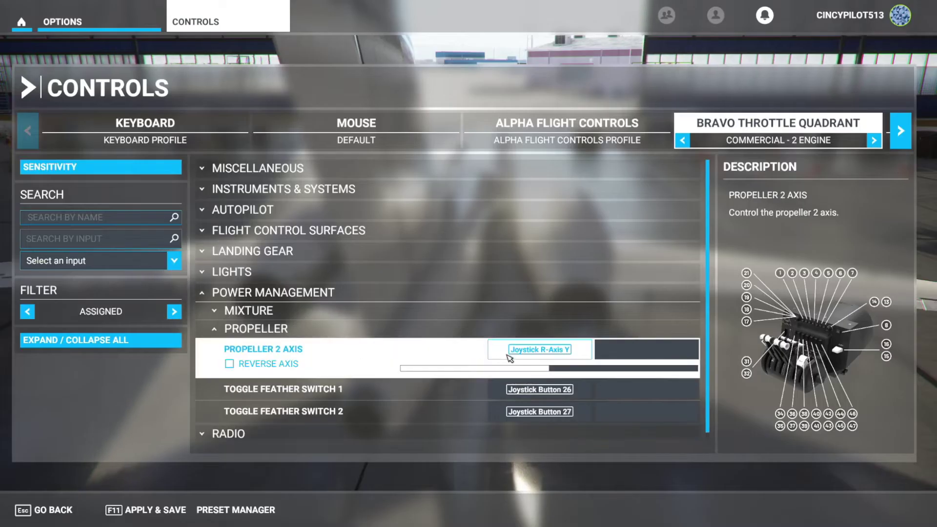
left_click(539, 348)
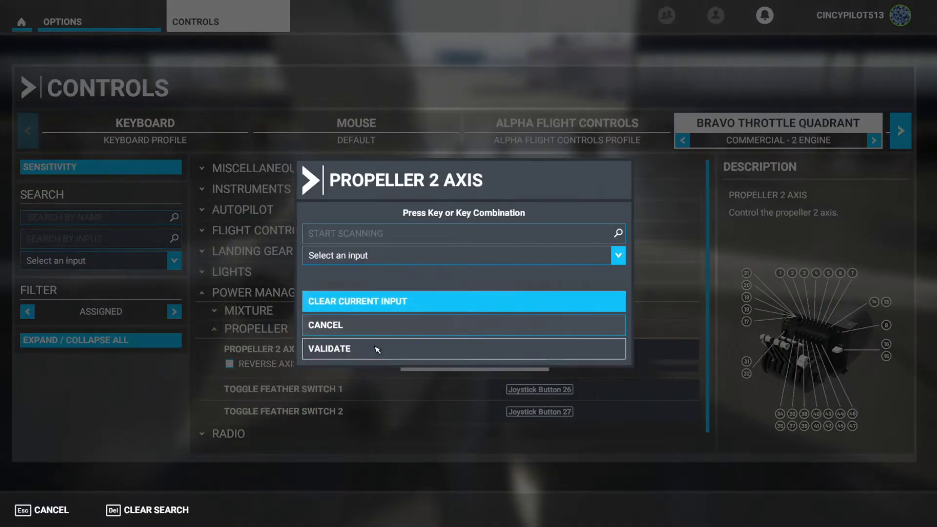
left_click(376, 350)
Clear the Toggle Feather Switch 1 and Toggle Feather Switch 2 bindings.
left_click(524, 350)
left_click(435, 312)
left_click(395, 350)
left_click(518, 348)
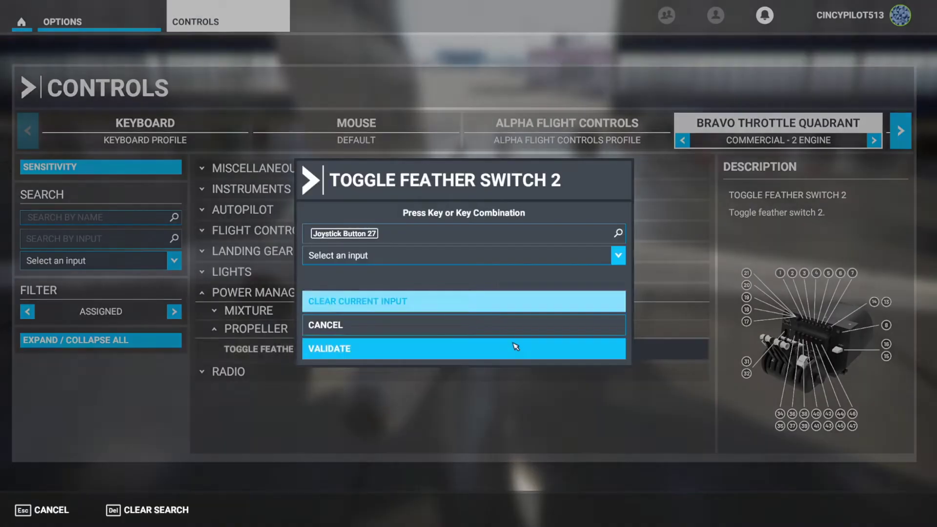
left_click(381, 301)
left_click(385, 348)
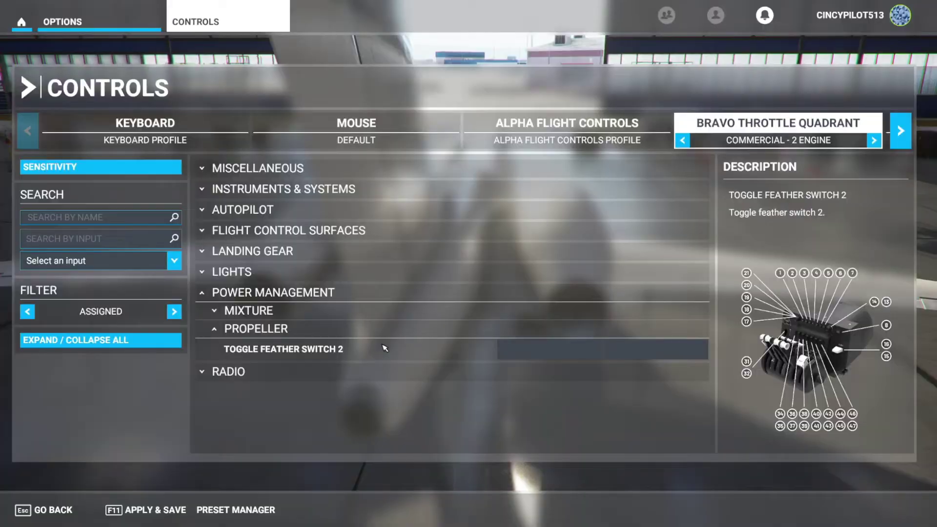
Clear the Mixture 1 Axis and Mixture 2 Axis bindings.
left_click(220, 312)
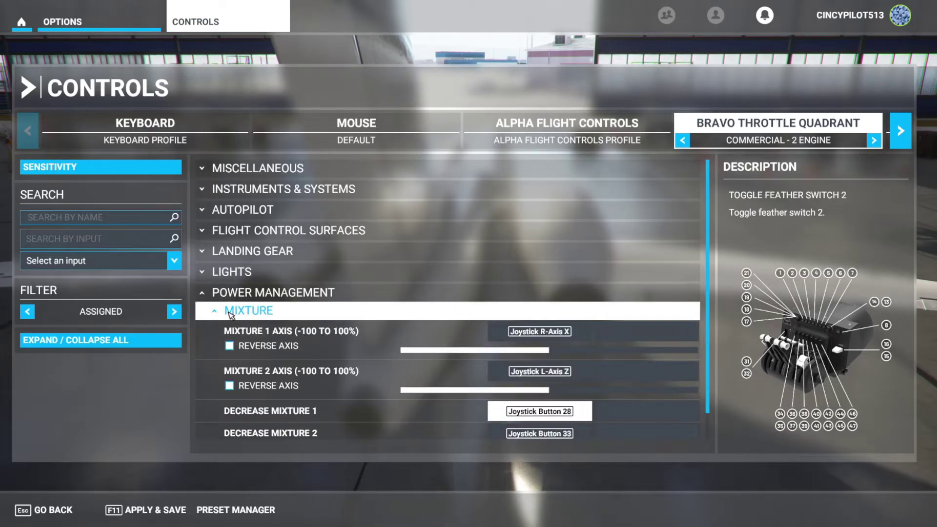
left_click(513, 330)
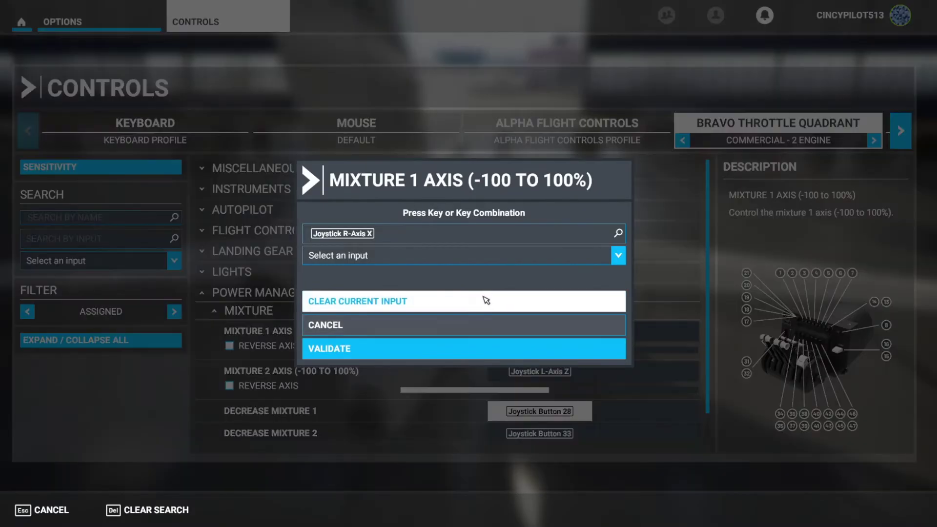
left_click(470, 301)
left_click(387, 349)
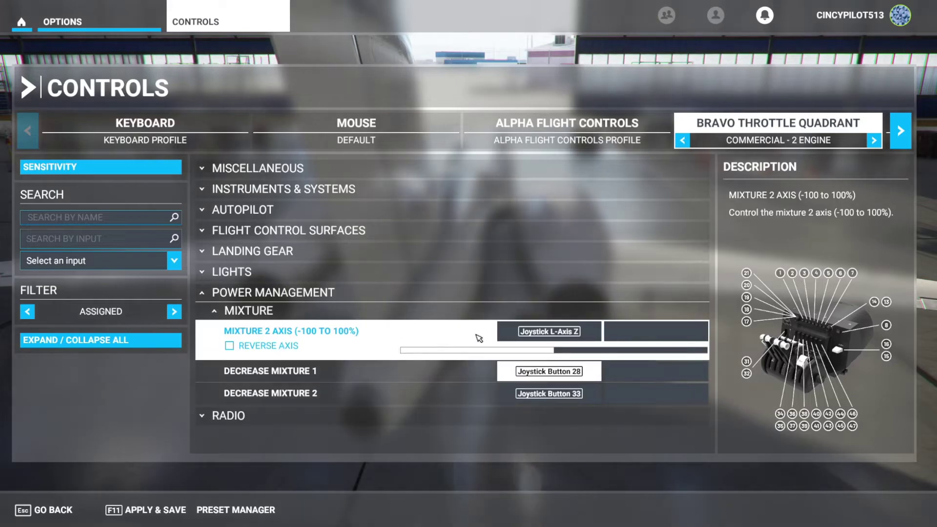
left_click(518, 336)
left_click(443, 303)
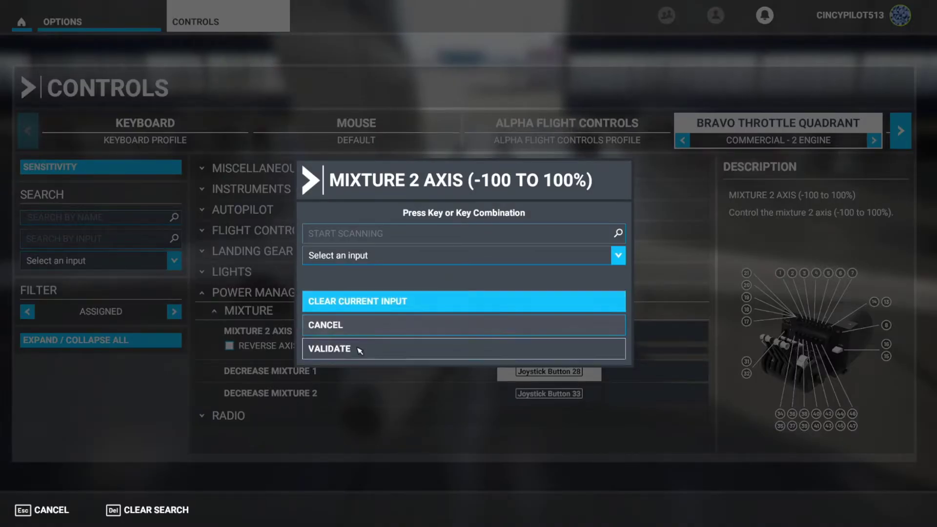
left_click(359, 349)
Clear the Decrease Mixture 1 and Decrease Mixture 2 bindings.
left_click(538, 333)
left_click(439, 301)
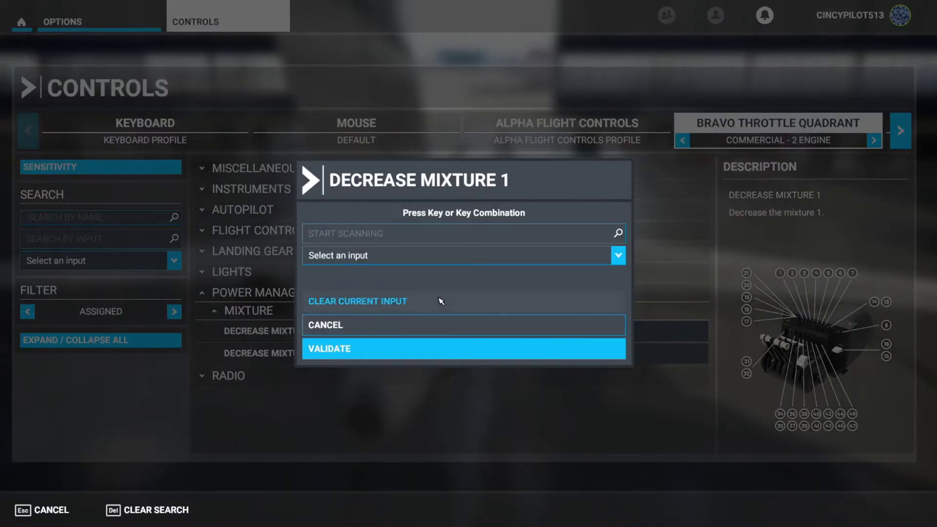
left_click(356, 350)
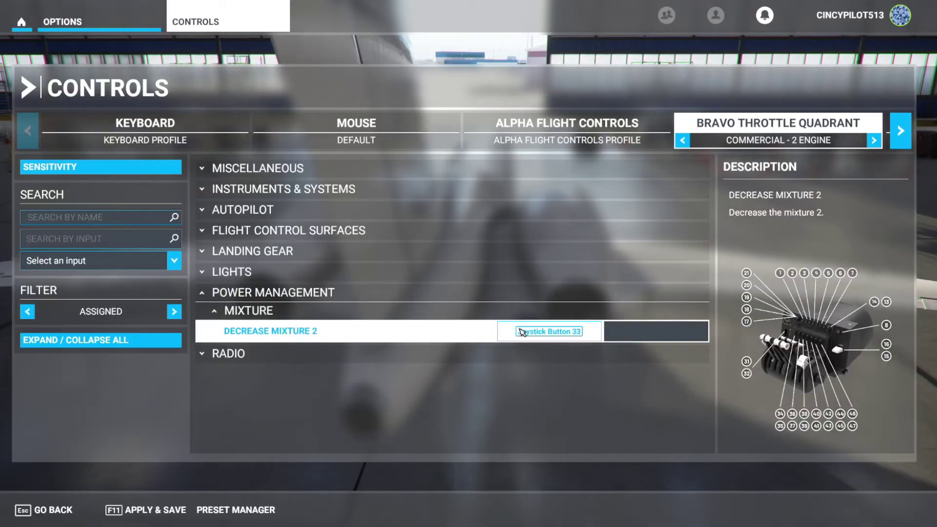
left_click(518, 328)
left_click(459, 309)
left_click(395, 347)
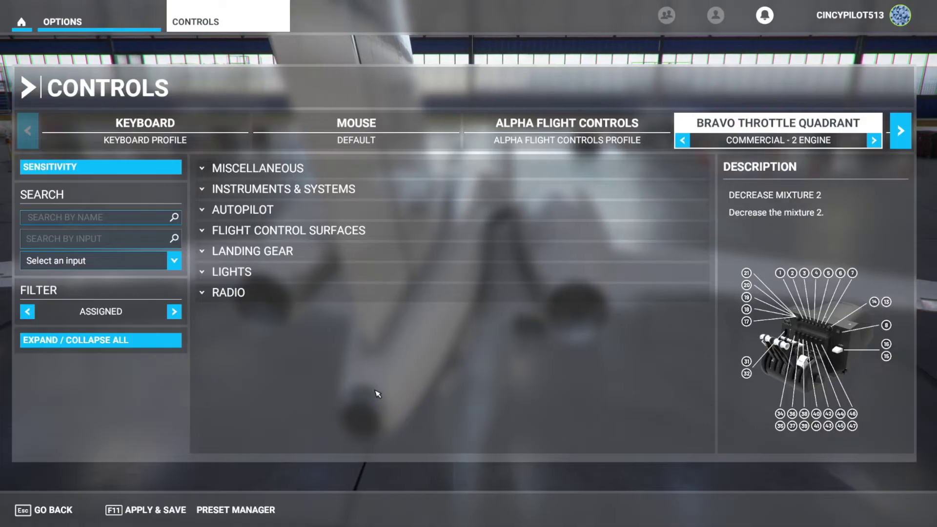
Switch the binding filter from Assigned to All and toggle Expand / Collapse All.
left_click(175, 311)
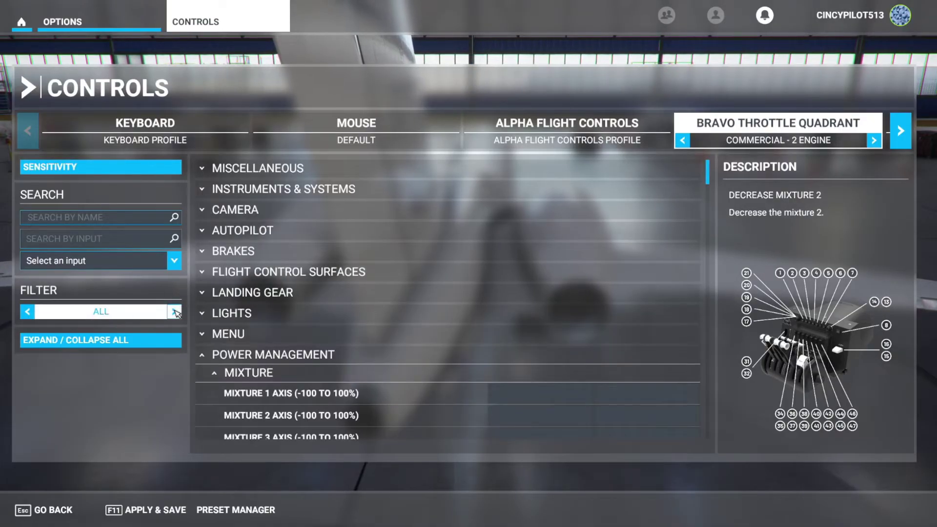
left_click(158, 346)
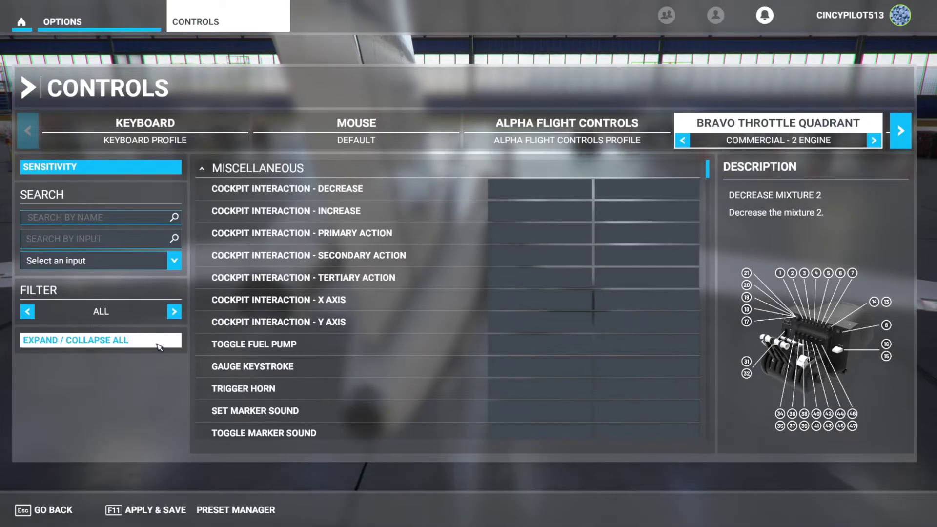
left_click(158, 345)
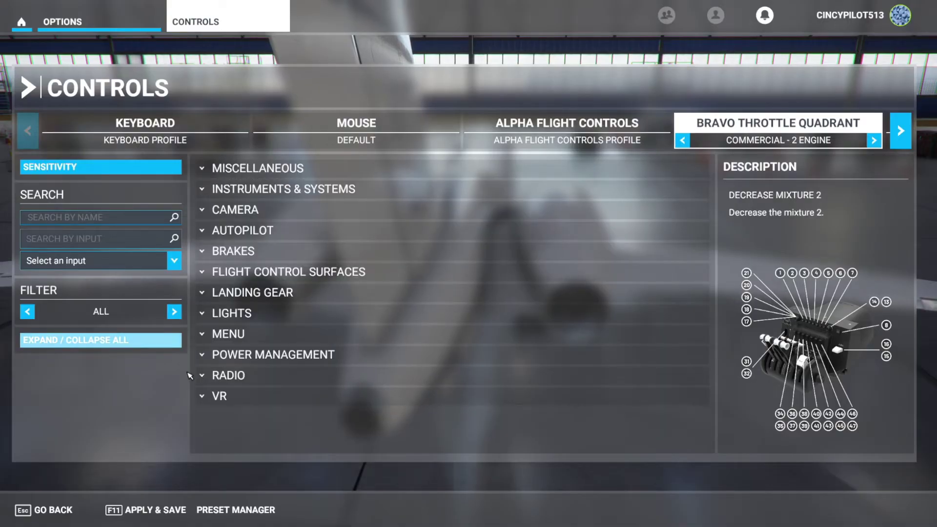
Scan the first lever to bind Throttle 1 Axis to Joystick R-Axis Z, with Reverse Axis ticked.
left_click(204, 361)
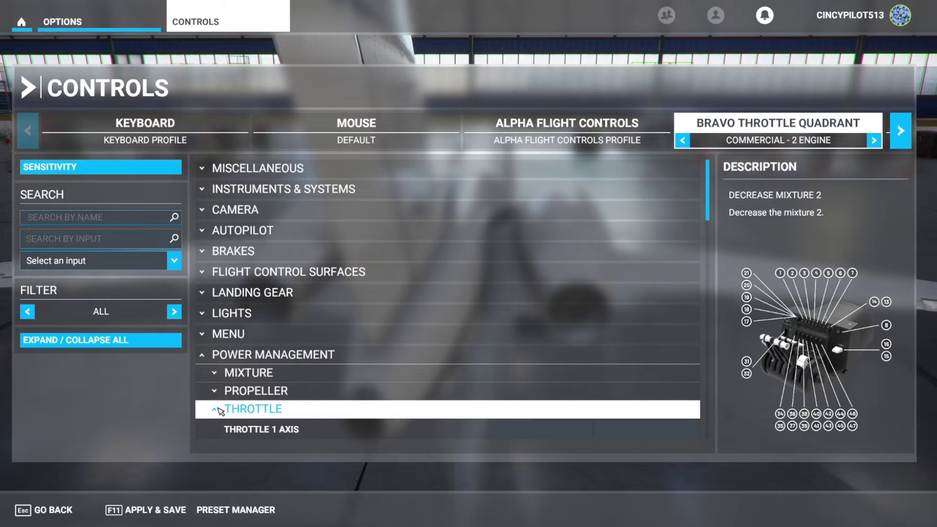
scroll(337, 310, "down", 4)
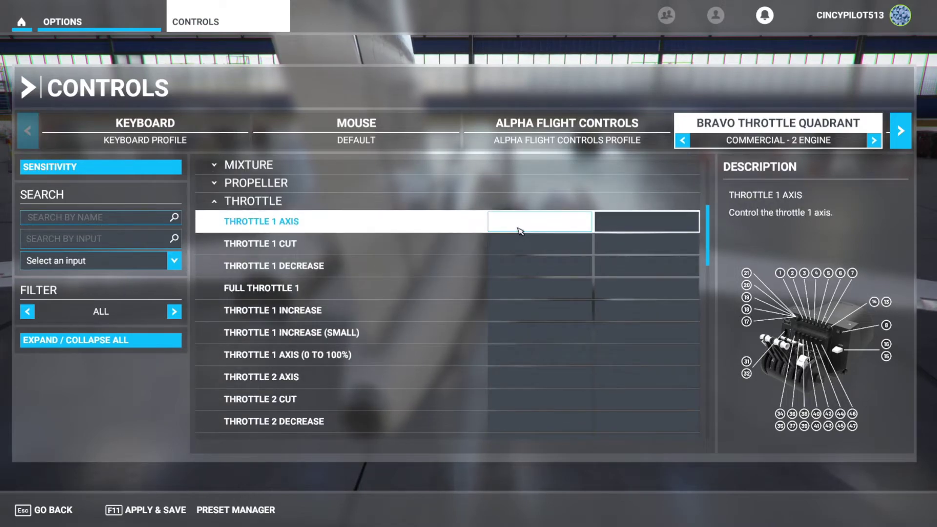
left_click(520, 230)
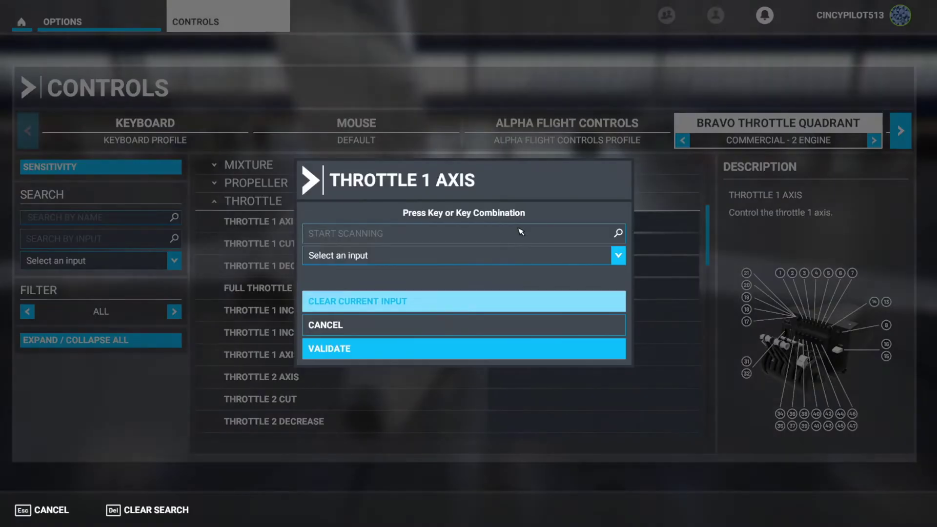
left_click(484, 237)
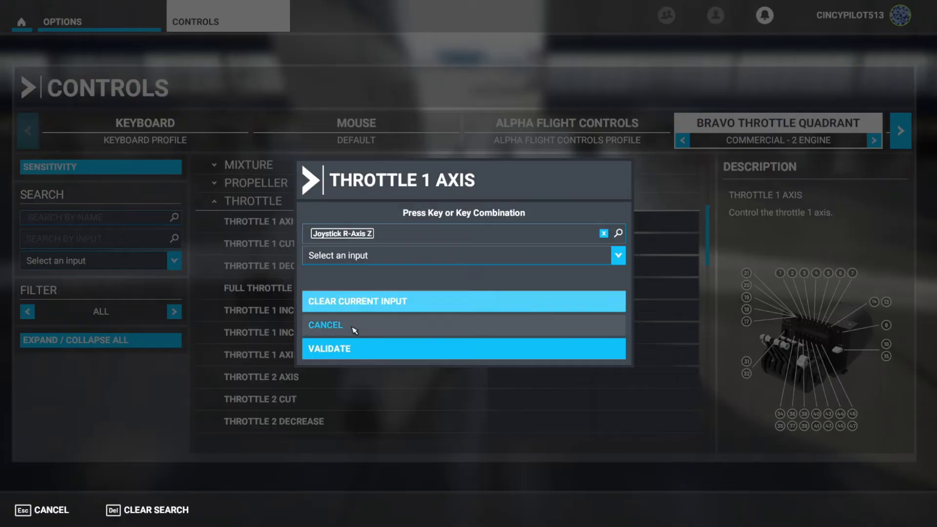
left_click(338, 352)
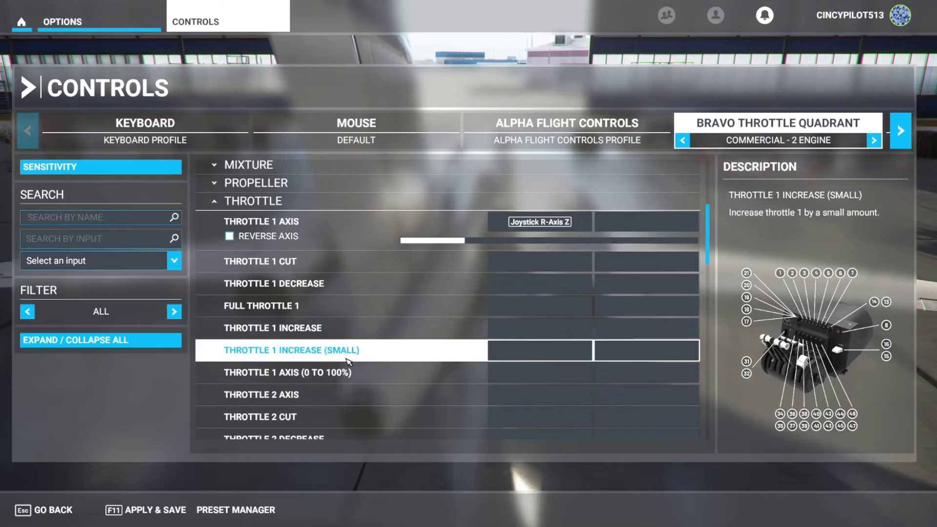
left_click(229, 237)
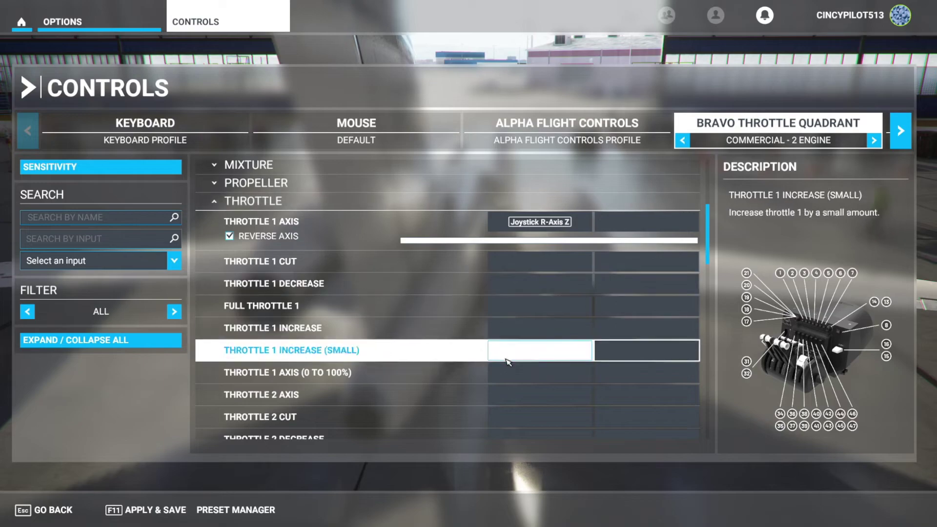
left_click(517, 394)
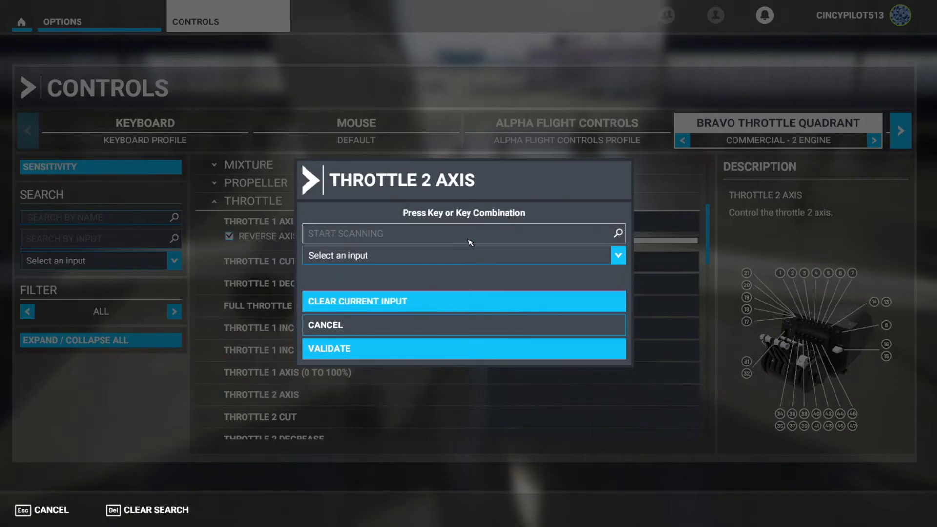
Bind Throttle 2 Axis to Joystick R-Axis Y with Reverse Axis ticked.
left_click(470, 240)
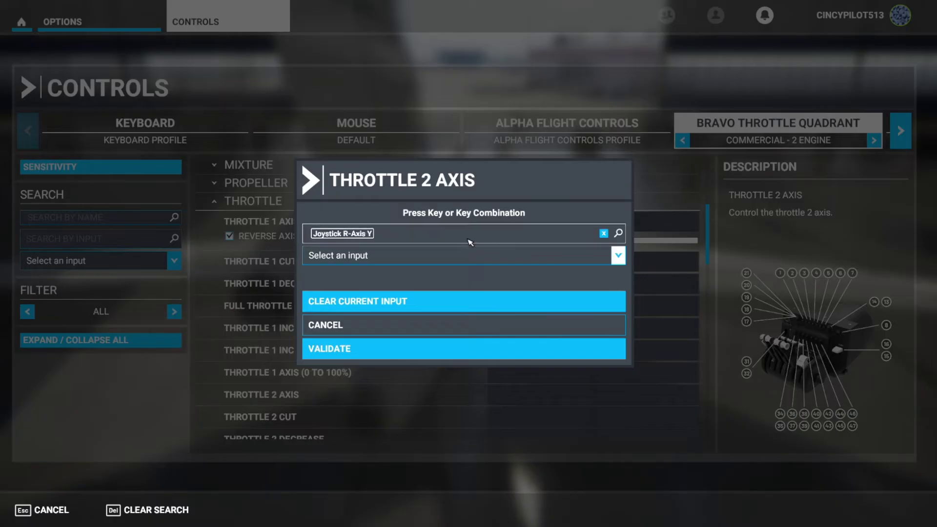
left_click(326, 348)
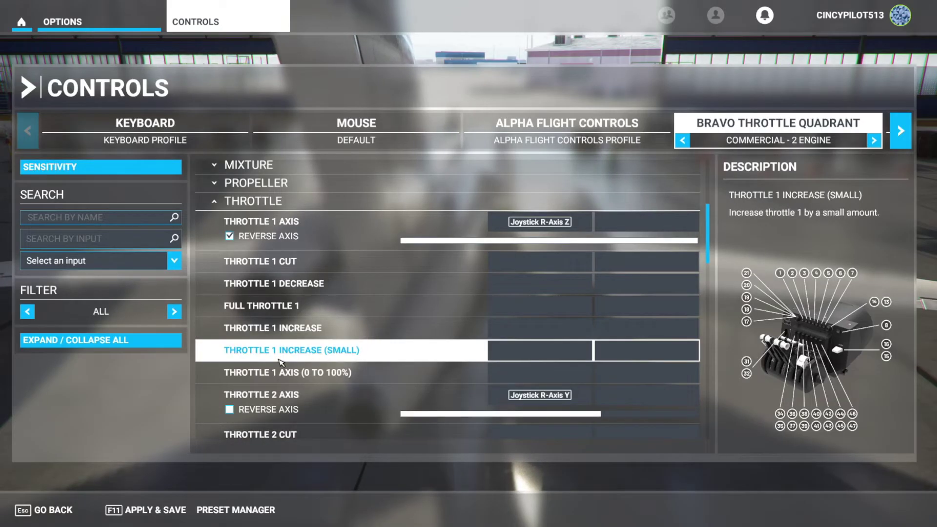
left_click(235, 414)
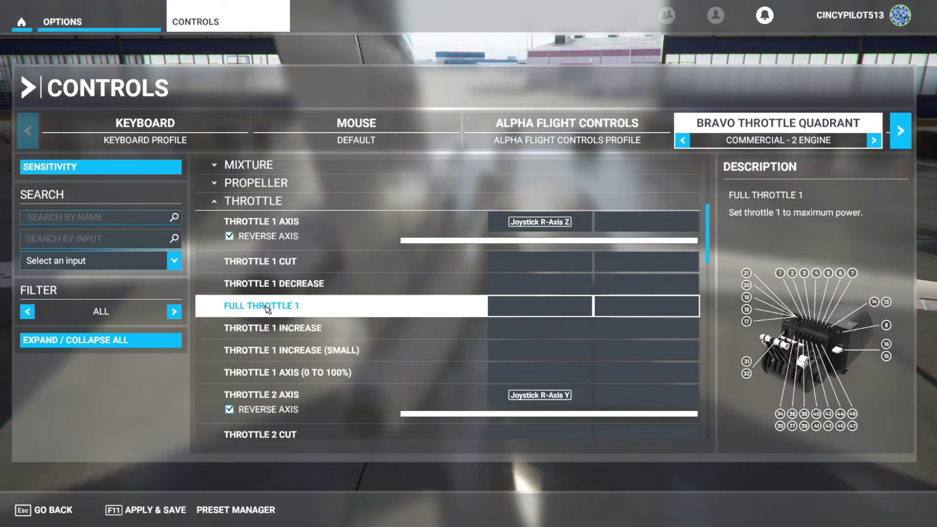
left_click(541, 289)
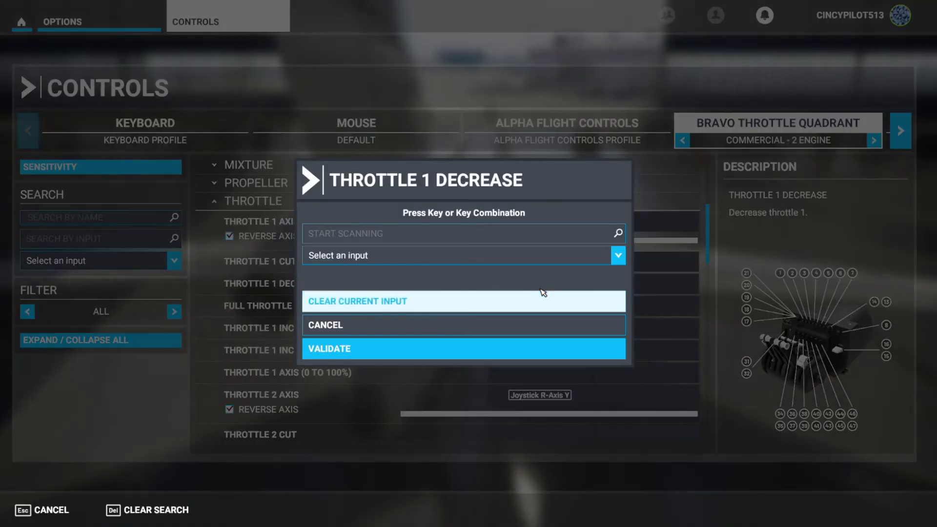
Capture Joystick Button 26 + Joystick Button 10 as the Throttle 1 Decrease input.
left_click(469, 235)
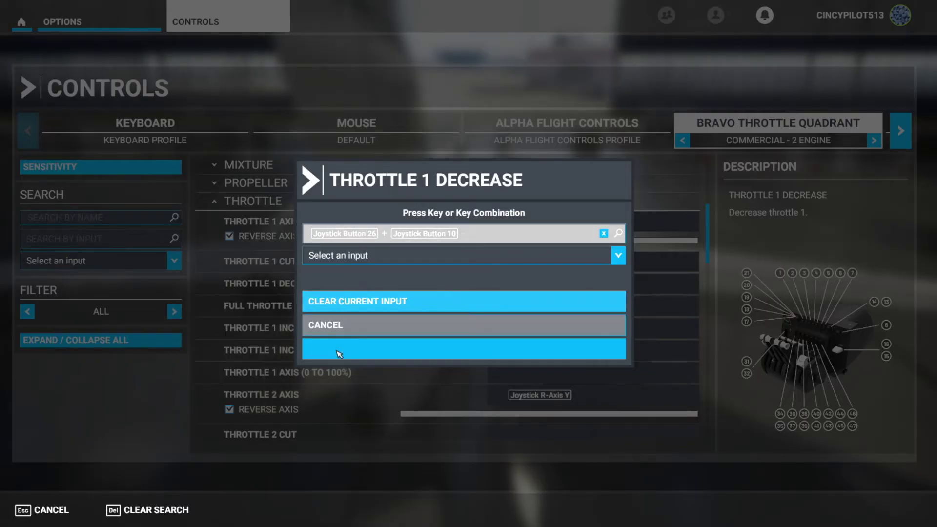
left_click(441, 348)
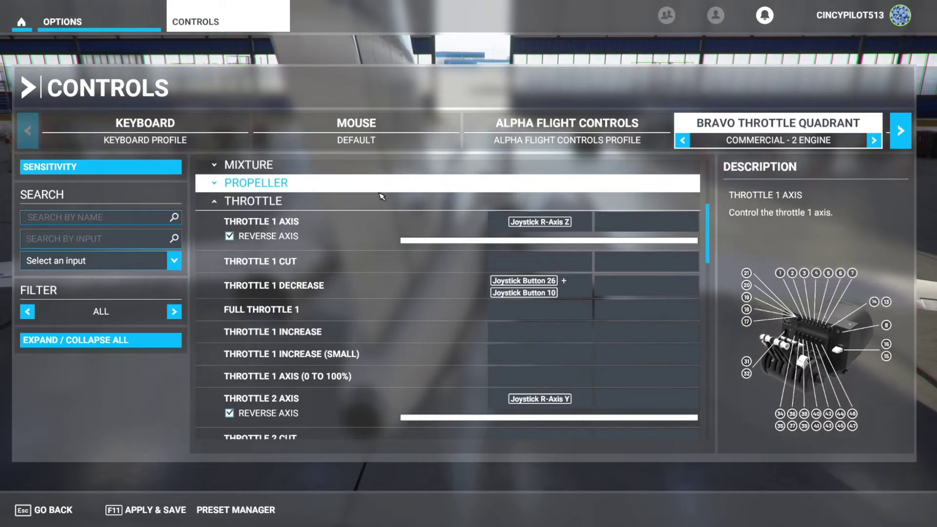
Bind Throttle 2 Decrease to the Joystick Button 27 + Joystick Button 11 combination.
scroll(383, 196, "down", 3)
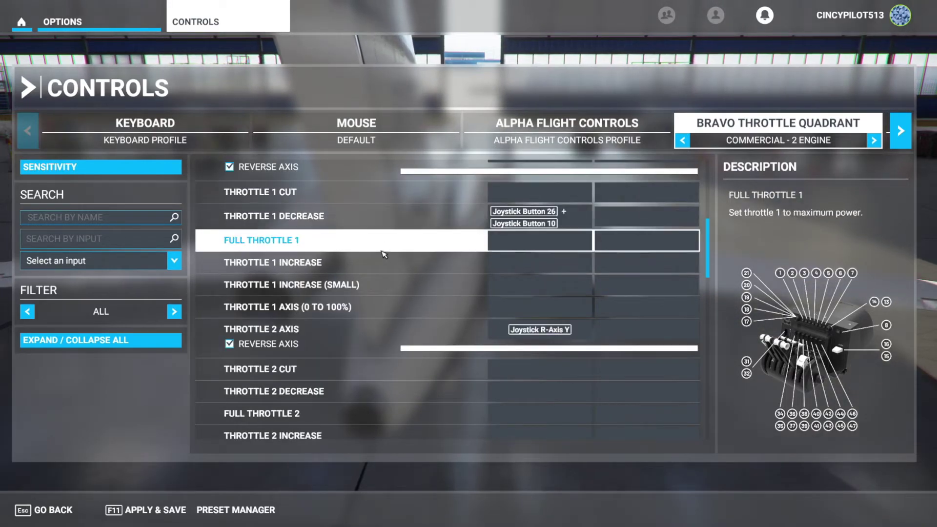
left_click(541, 391)
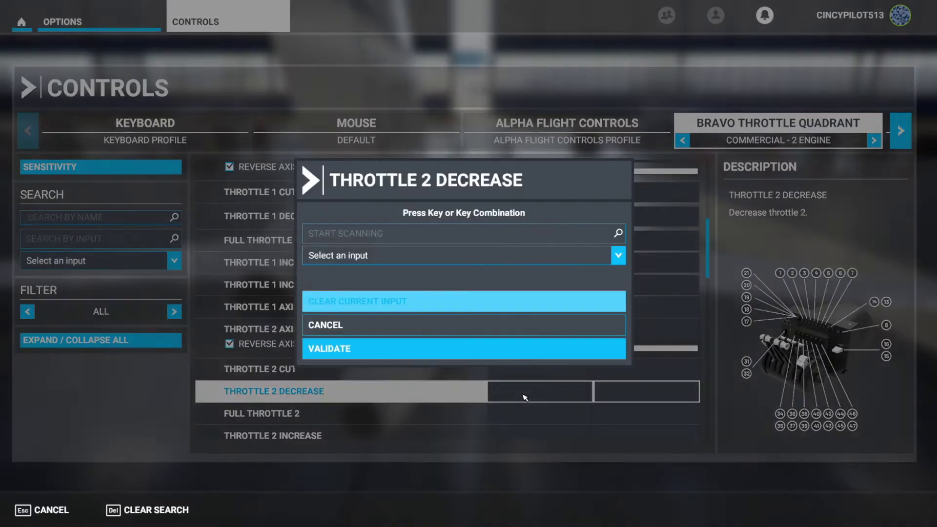
left_click(453, 239)
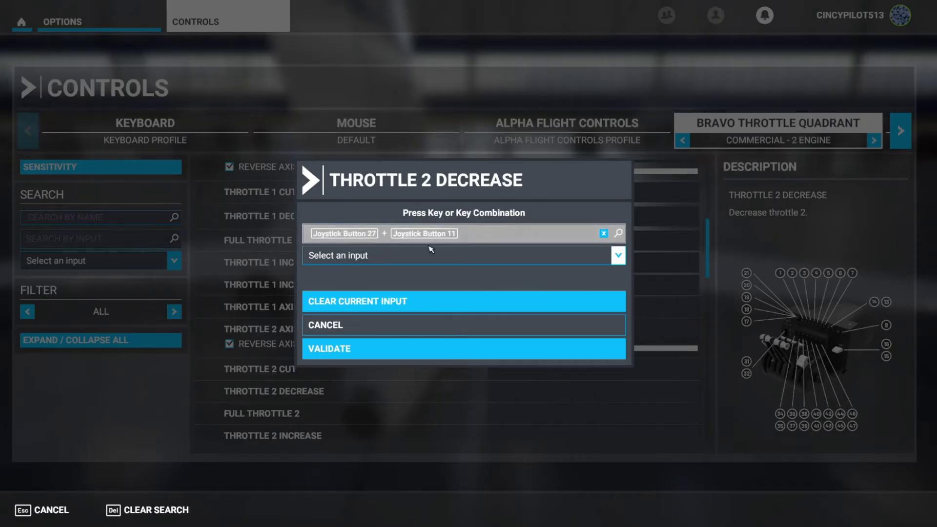
left_click(319, 350)
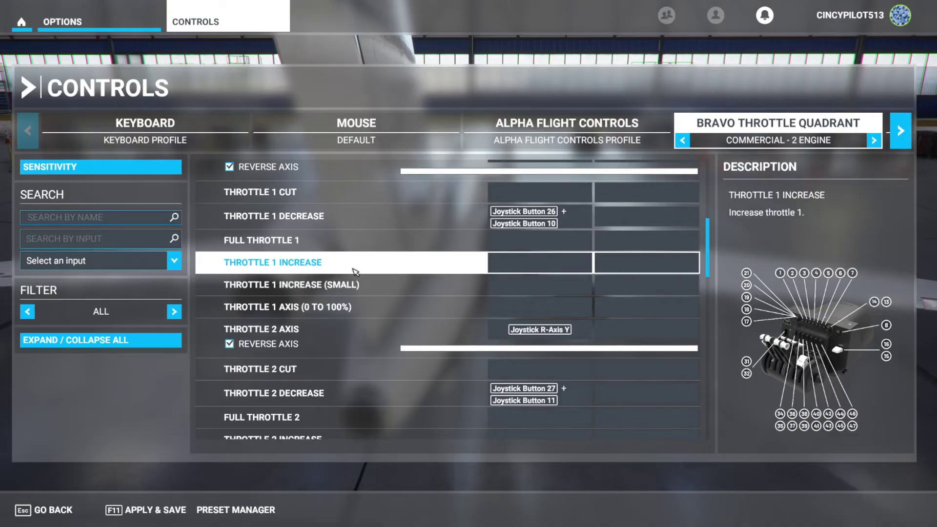
Bind Joystick Button 30 to Full Throttle 1, then to Full Throttle 2 despite the duplicate warning.
left_click(510, 245)
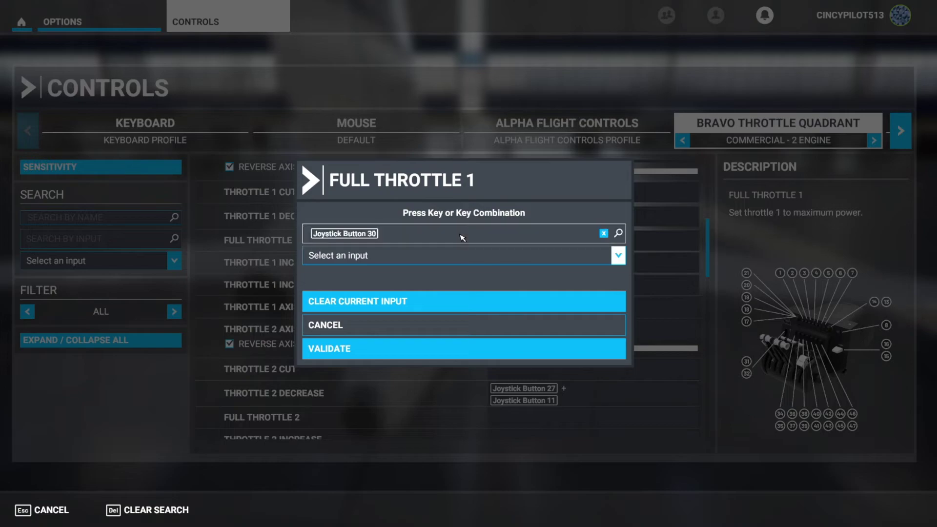
left_click(356, 349)
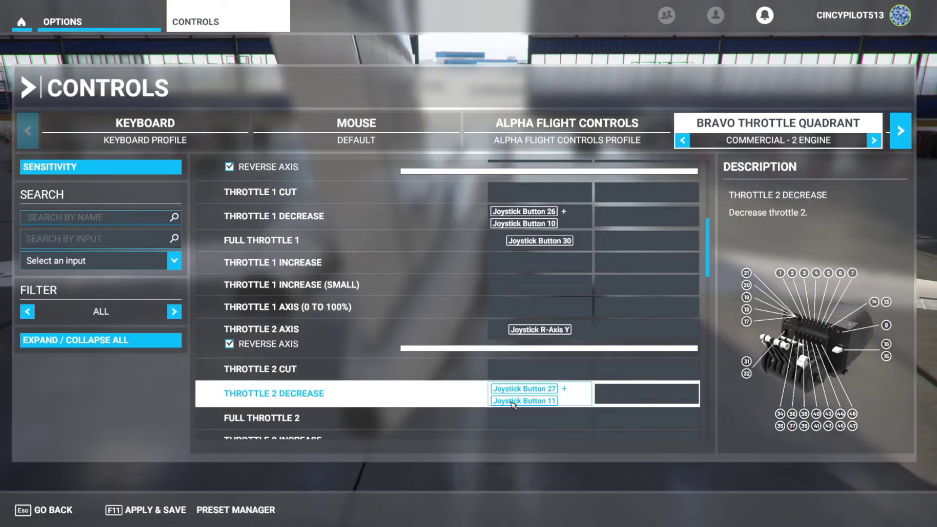
left_click(517, 418)
left_click(401, 234)
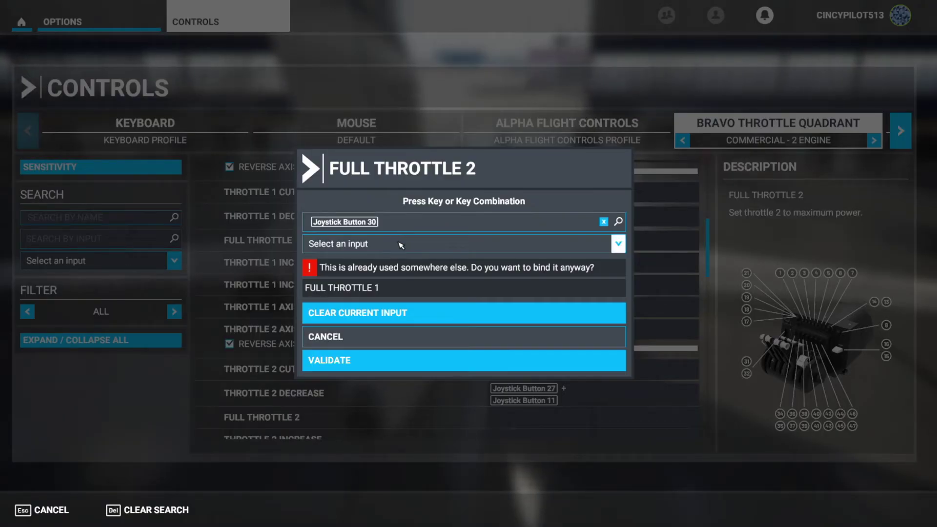
left_click(349, 362)
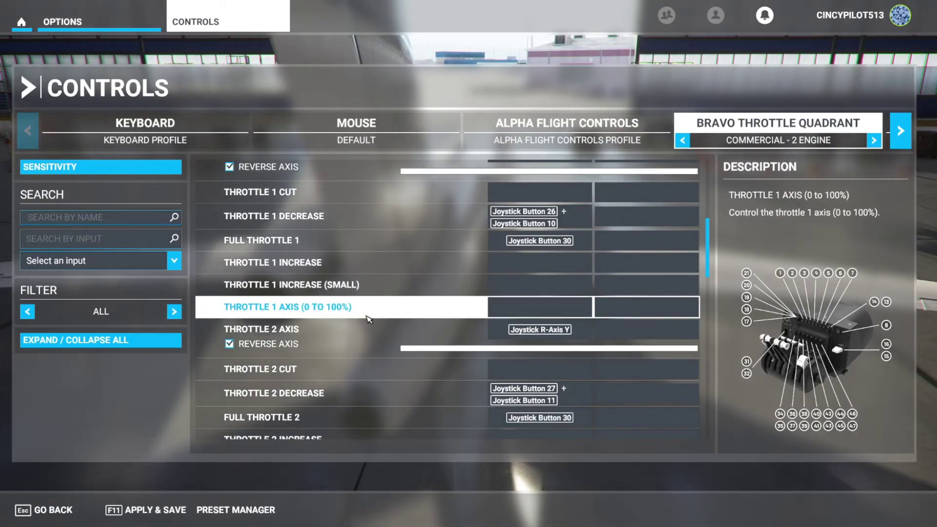
scroll(366, 318, "up", 3)
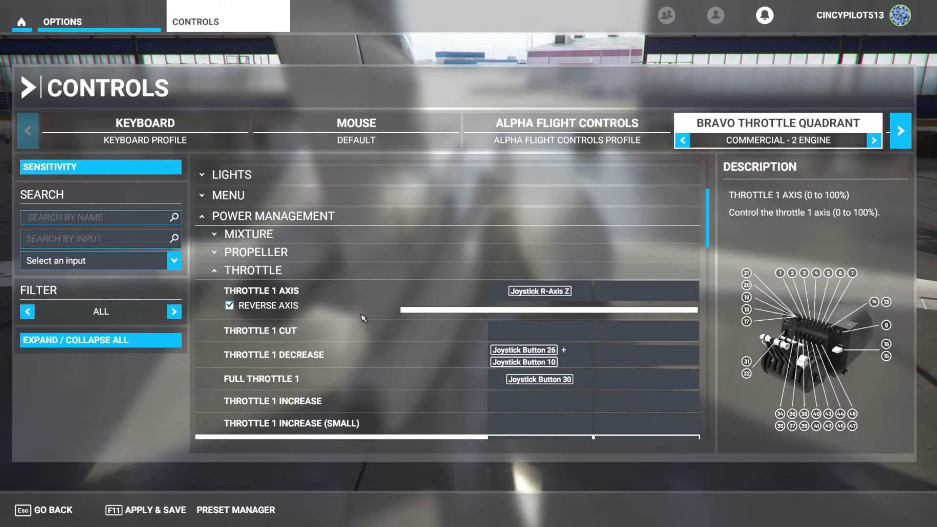
Under Flight Control Surfaces > Secondary Control Surfaces, bind Flaps Axis to Joystick L-Axis Z.
left_click(208, 271)
left_click(206, 333)
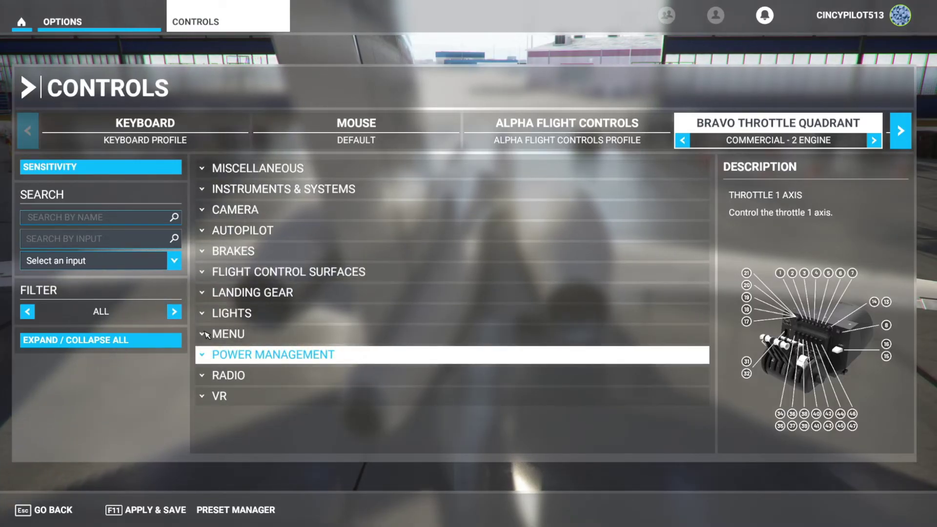
left_click(213, 278)
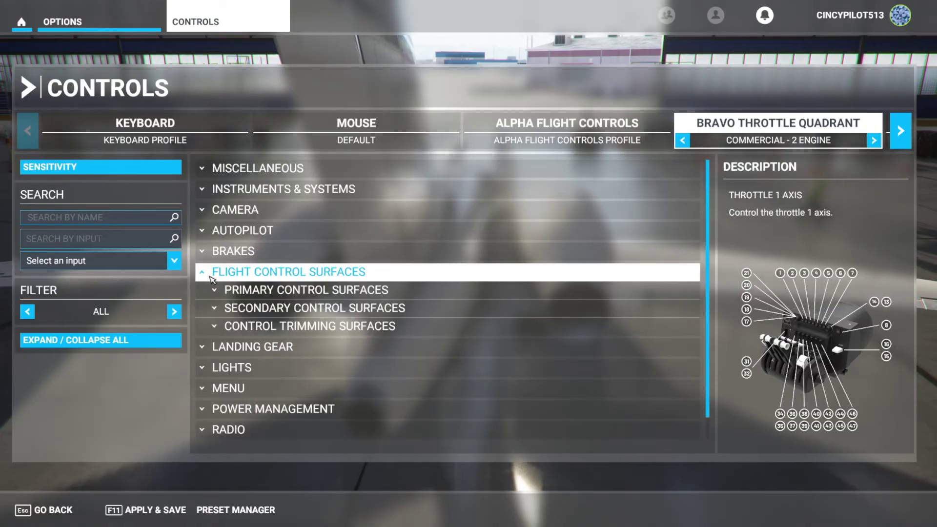
left_click(217, 309)
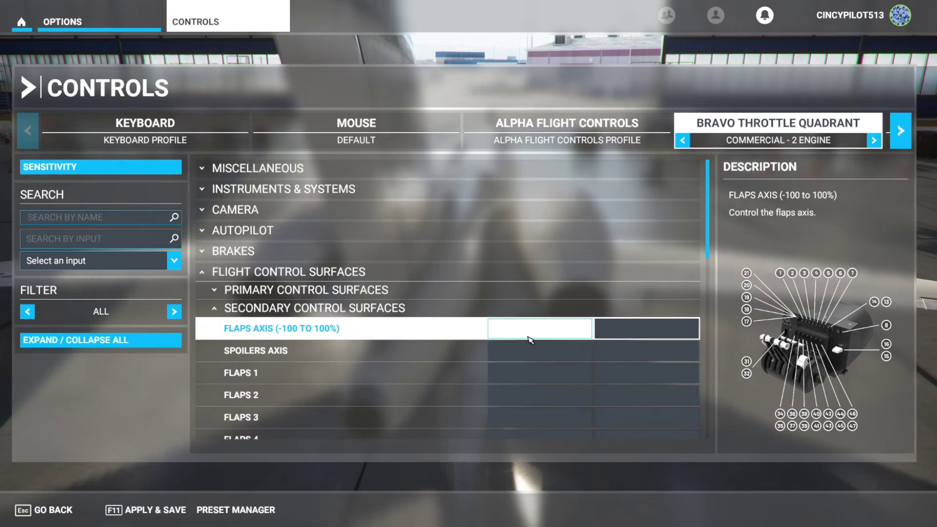
left_click(531, 340)
left_click(460, 241)
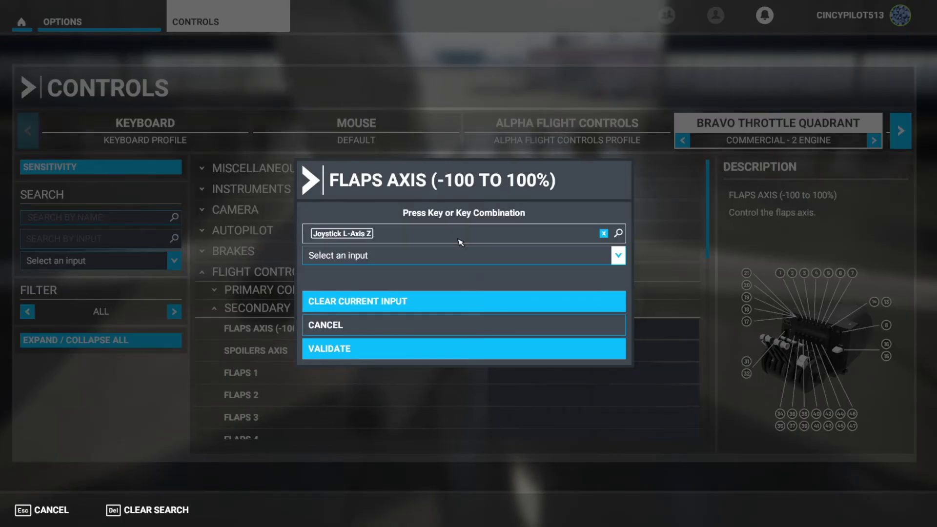
left_click(330, 356)
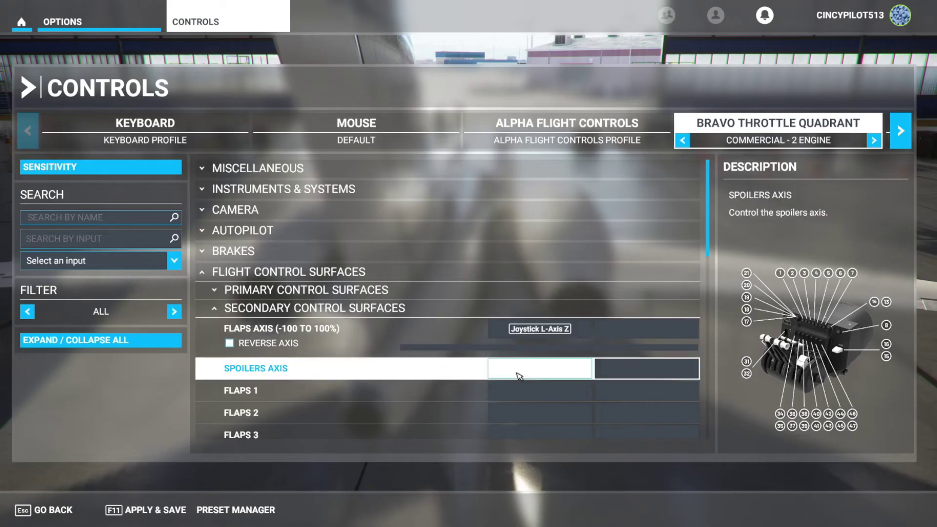
left_click(518, 375)
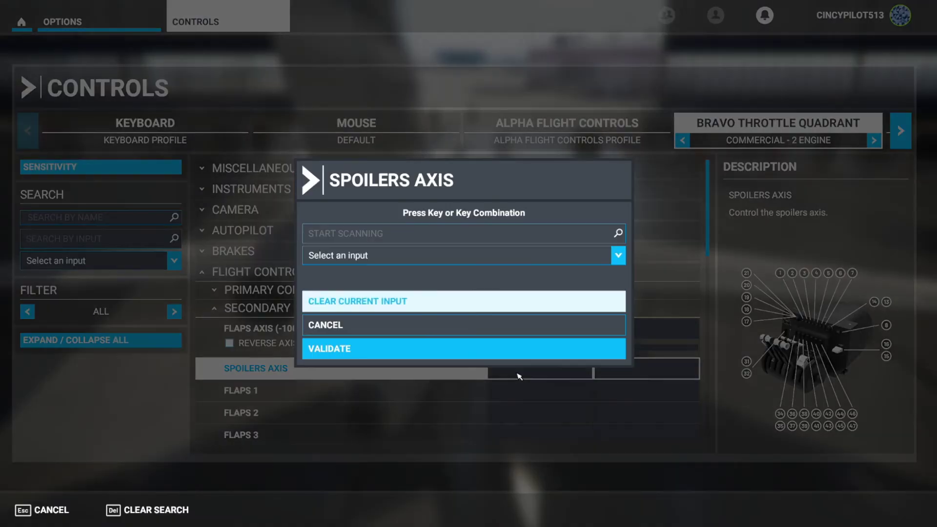
Bind Spoilers Axis to Joystick L-Axis Y by scanning the spoiler lever, then save the profile.
left_click(399, 235)
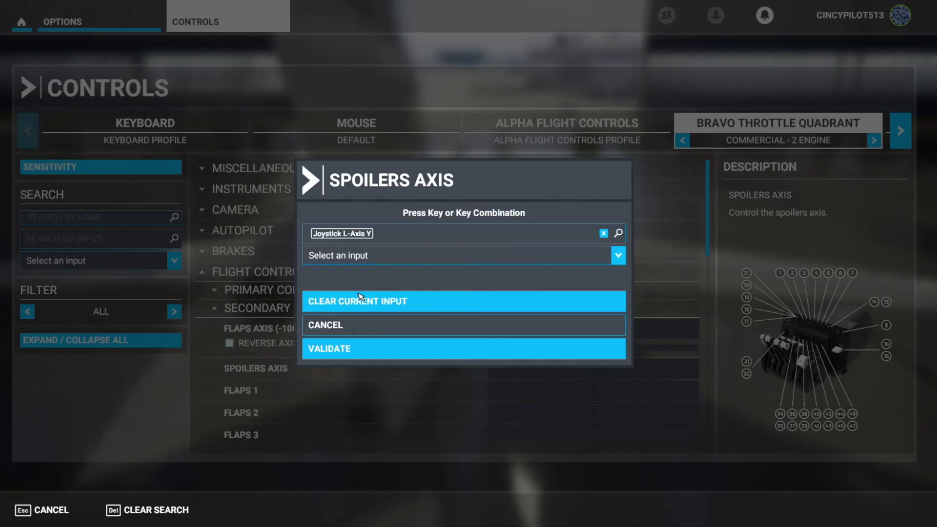
left_click(329, 350)
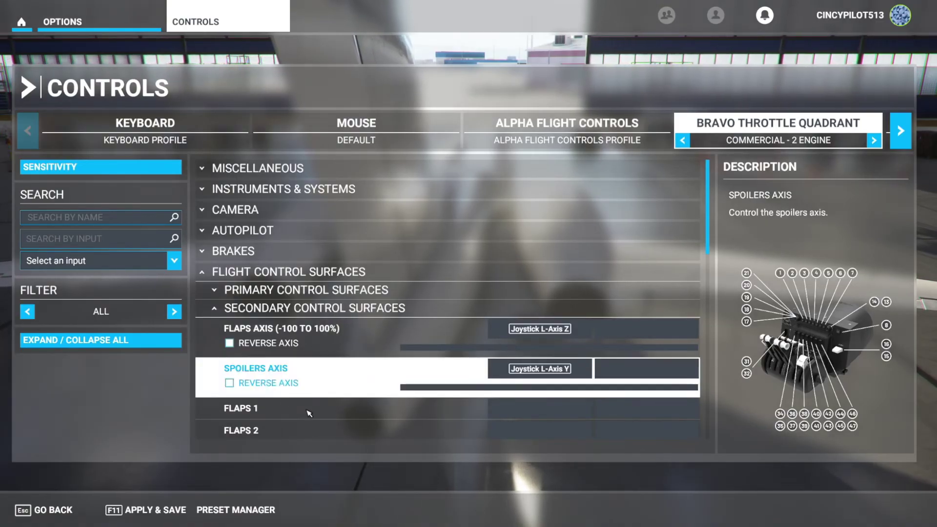
left_click(145, 513)
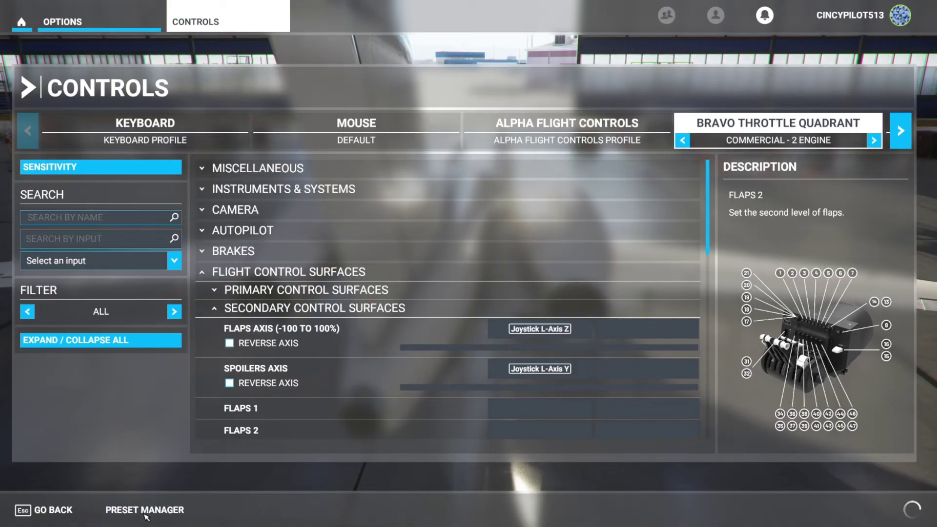